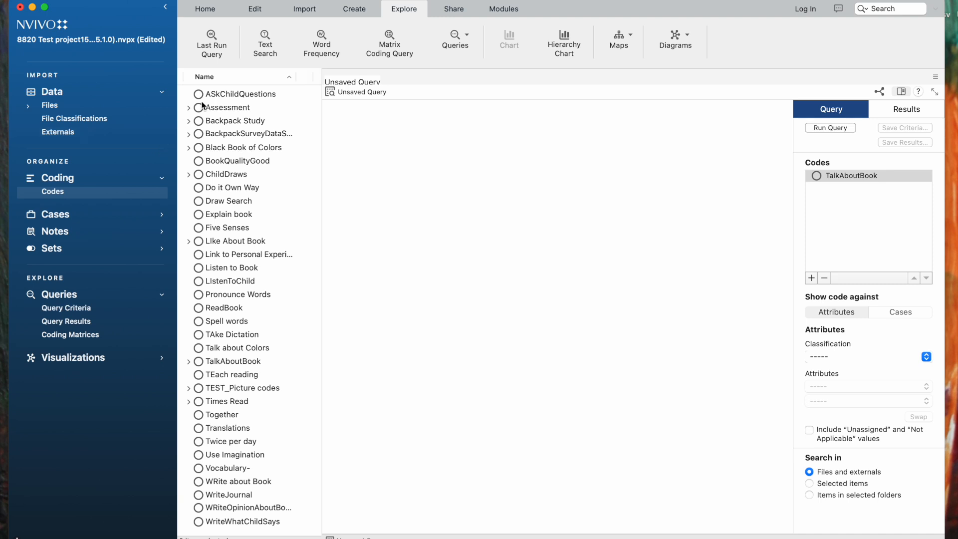
- Add the ASkChildQuestions and Talk about Colors codes to the crosstab query and move Talk about Colors to the start of the list
{"action": "left_click_drag", "start_coordinate": [212, 100], "coordinate": [824, 199]}
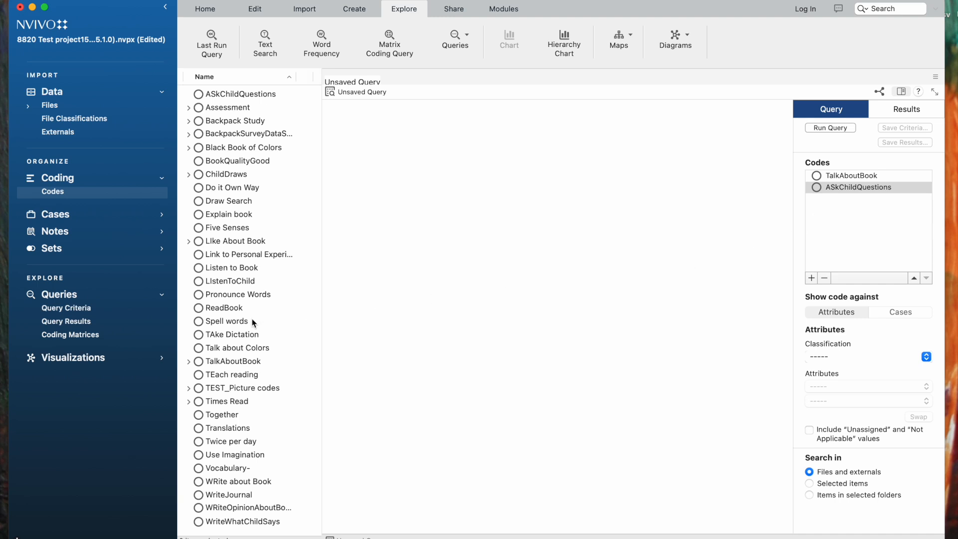
{"action": "left_click_drag", "start_coordinate": [235, 348], "coordinate": [862, 213]}
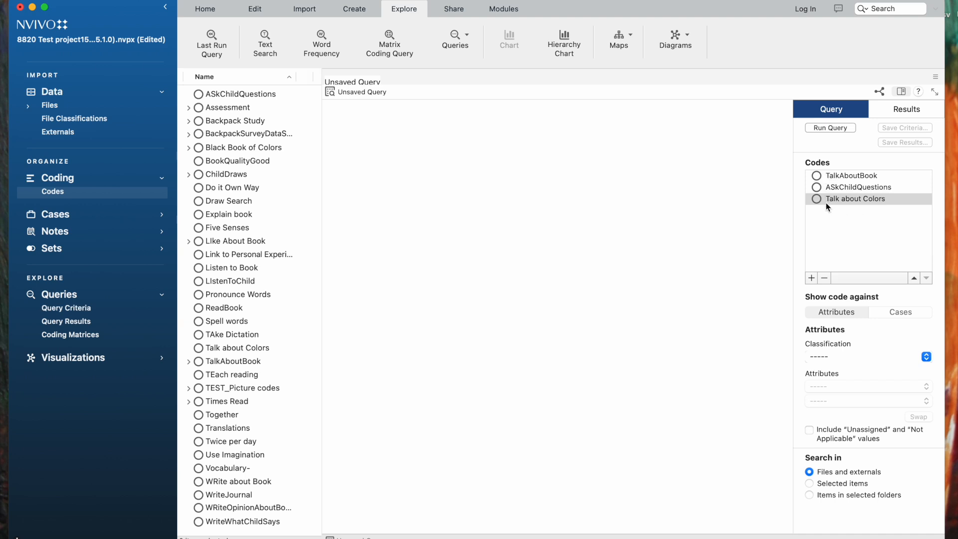
{"action": "left_click", "coordinate": [914, 279]}
{"action": "left_click", "coordinate": [914, 278]}
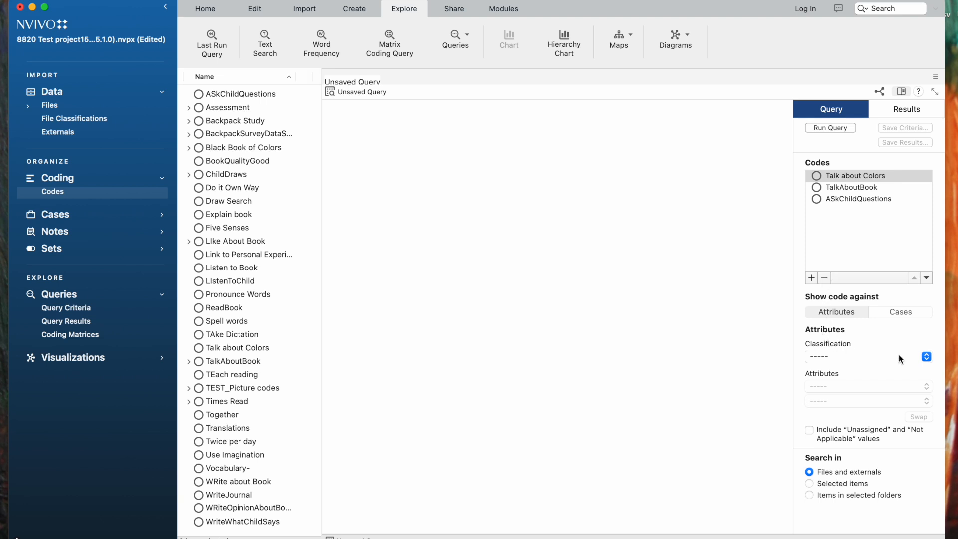
- Show the codes against the gender attribute of the Student classification and run the crosstab query
{"action": "left_click", "coordinate": [913, 356]}
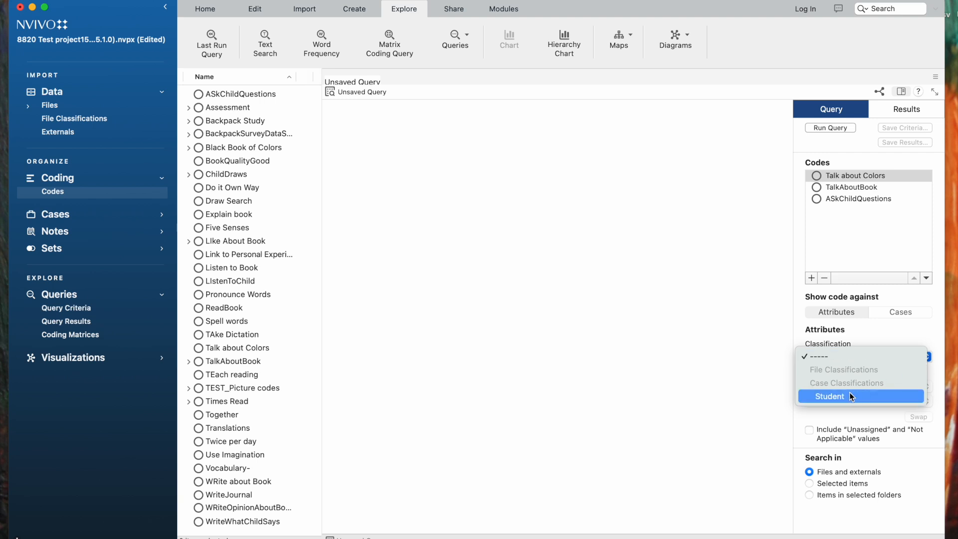
{"action": "left_click", "coordinate": [842, 396]}
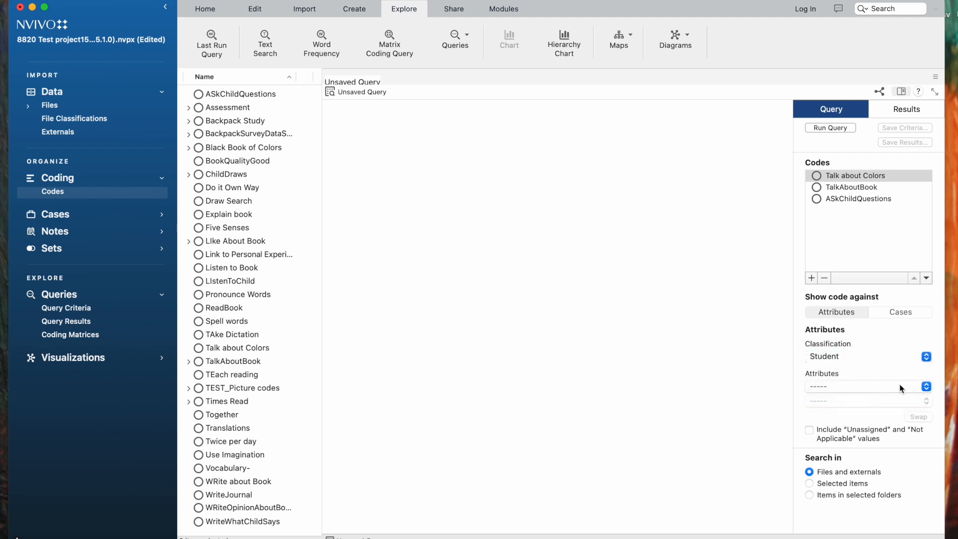
{"action": "left_click", "coordinate": [926, 386]}
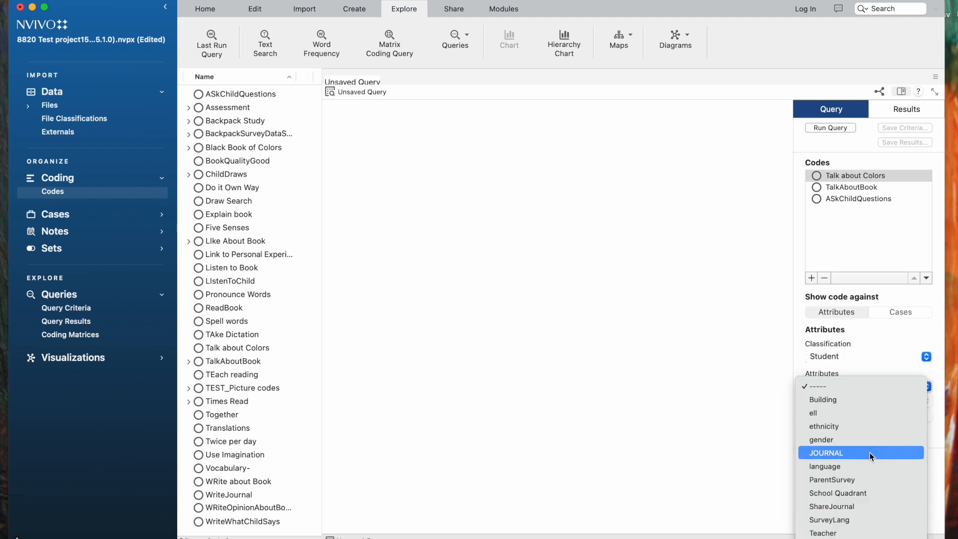
{"action": "left_click", "coordinate": [853, 441]}
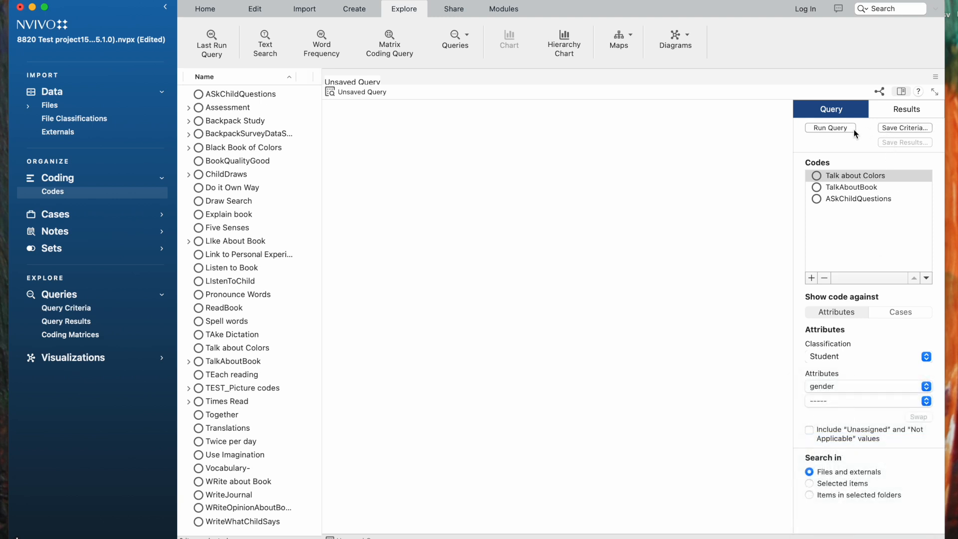
{"action": "left_click", "coordinate": [829, 129]}
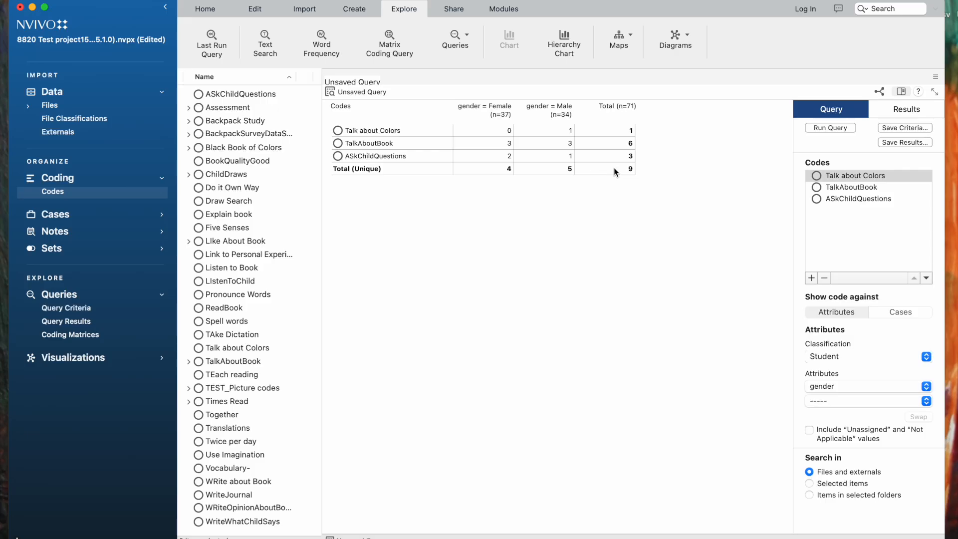
- Preview the crosstab results as coding references and as coding presence, and return to cases coded
{"action": "left_click", "coordinate": [886, 109]}
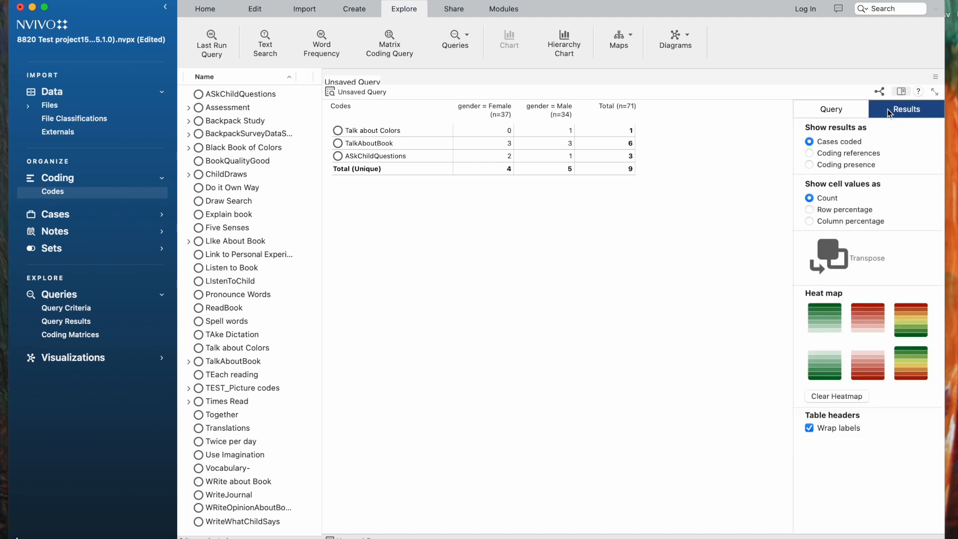
{"action": "left_click", "coordinate": [809, 154]}
{"action": "left_click", "coordinate": [809, 165]}
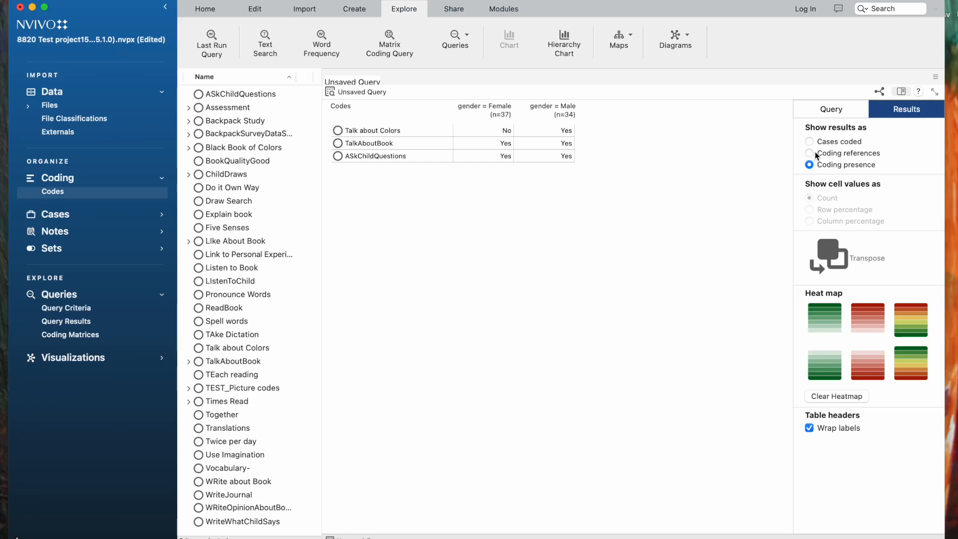
{"action": "left_click", "coordinate": [810, 142]}
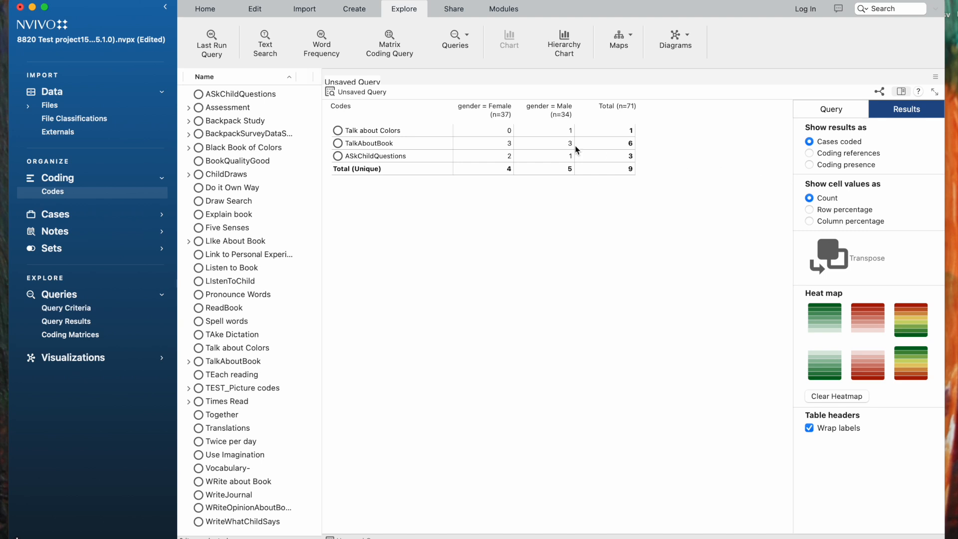
- Display the crosstab cell values as column percentages and apply the heat map that colours high values green and low values red
{"action": "left_click", "coordinate": [810, 210]}
{"action": "left_click", "coordinate": [810, 221]}
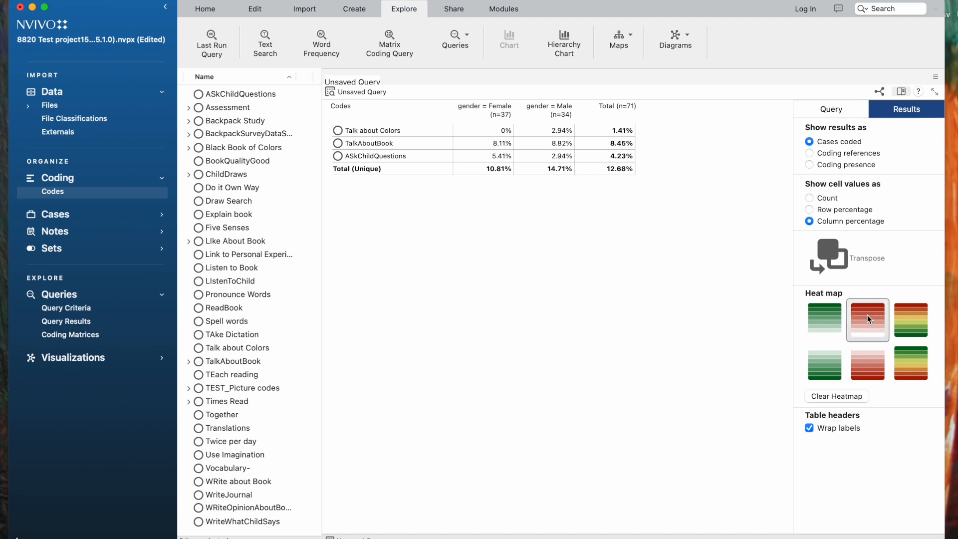
{"action": "left_click", "coordinate": [906, 325]}
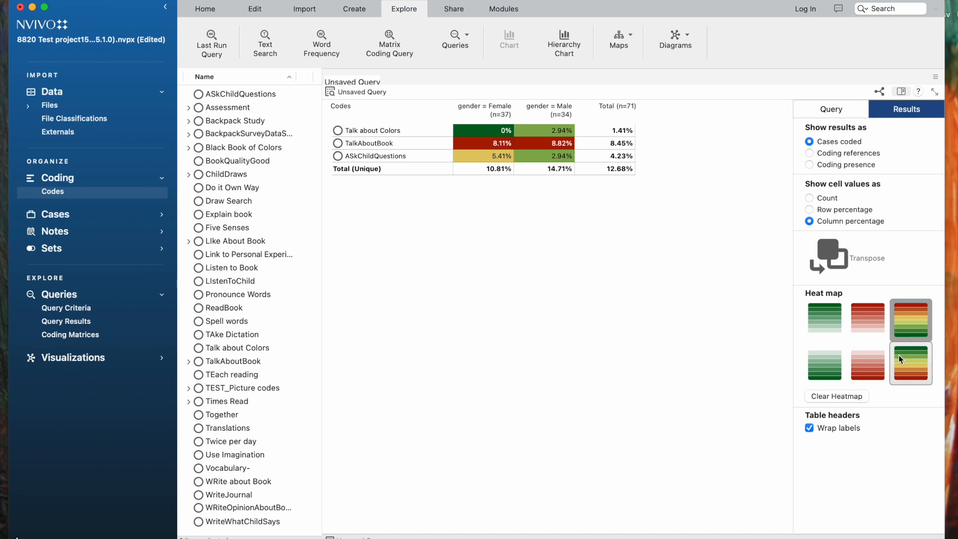
{"action": "left_click", "coordinate": [907, 370]}
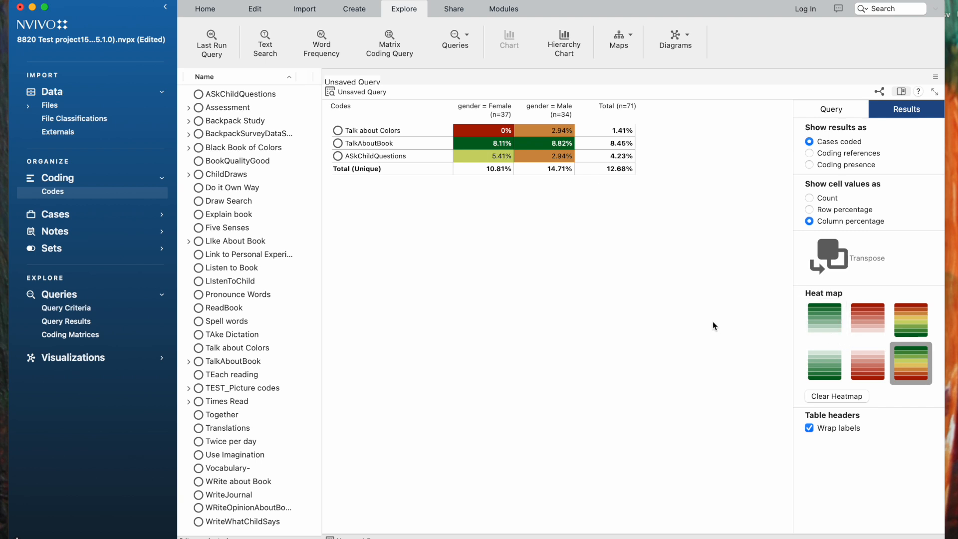
- Save the crosstab query criteria under the name "Talk about Crosstabs"
{"action": "left_click", "coordinate": [845, 115]}
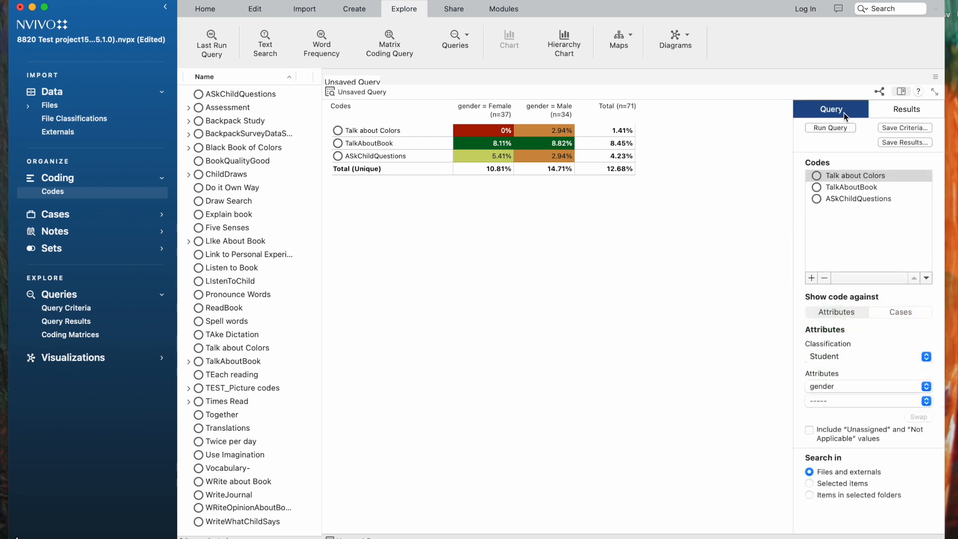
{"action": "left_click", "coordinate": [895, 128]}
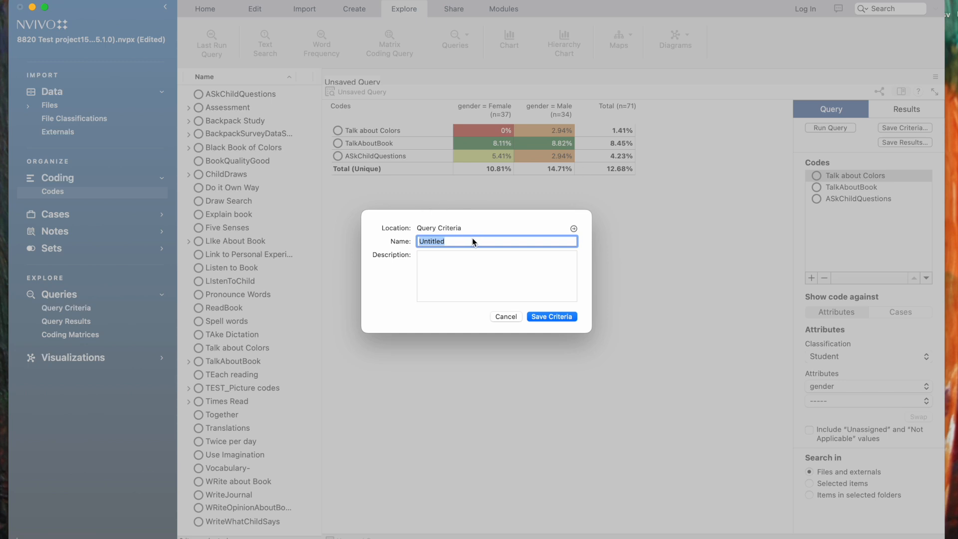
{"action": "type", "text": "kTa"}
{"action": "key", "text": "BackSpace"}
{"action": "key", "text": "BackSpace"}
{"action": "key", "text": "BackSpace"}
{"action": "type", "text": "Talk about Crosstabls"}
{"action": "key", "text": "BackSpace"}
{"action": "key", "text": "BackSpace"}
{"action": "type", "text": "s"}
{"action": "left_click", "coordinate": [567, 320]}
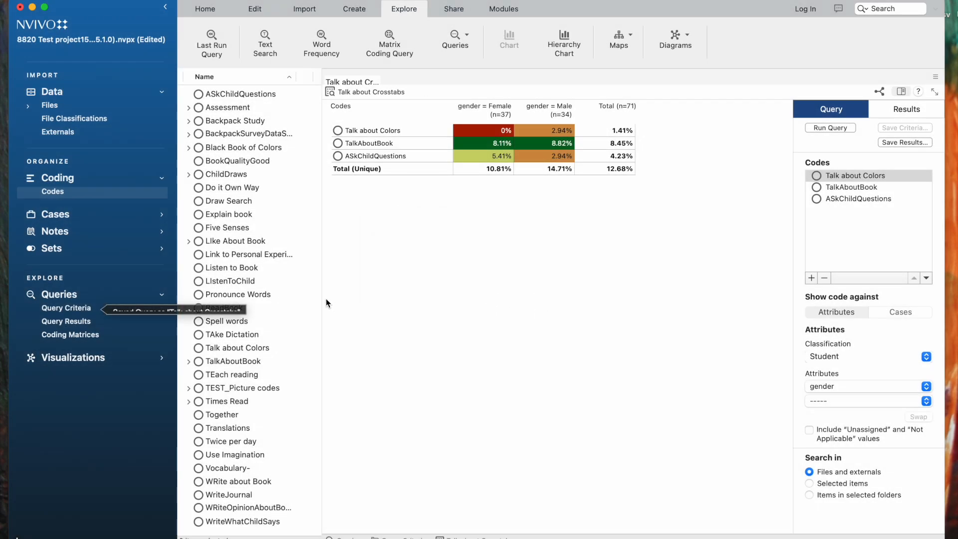
- Select the saved Talk about Crosstabs criteria and save its results as a new crosstab matrix named "Talk about Crosstabs" in Query Results
{"action": "left_click", "coordinate": [61, 308]}
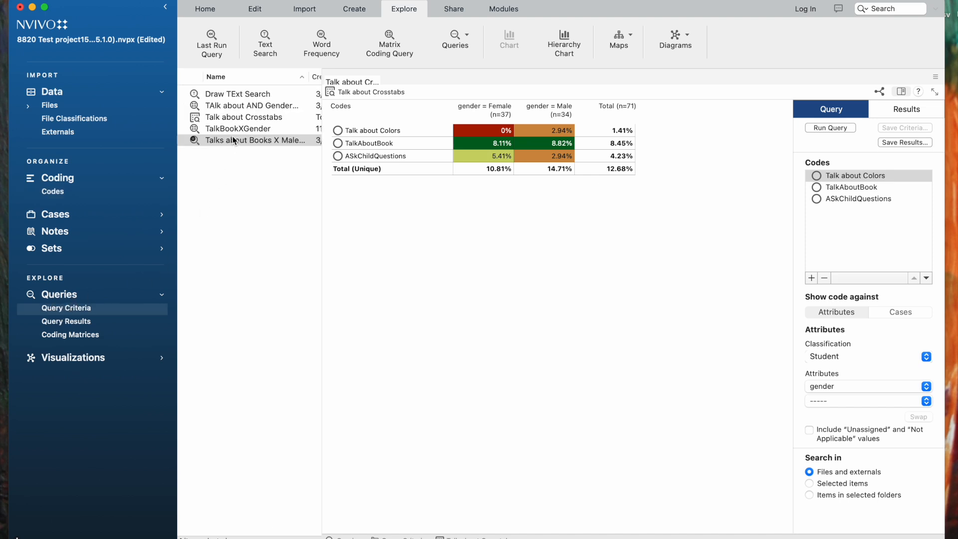
{"action": "left_click", "coordinate": [235, 118]}
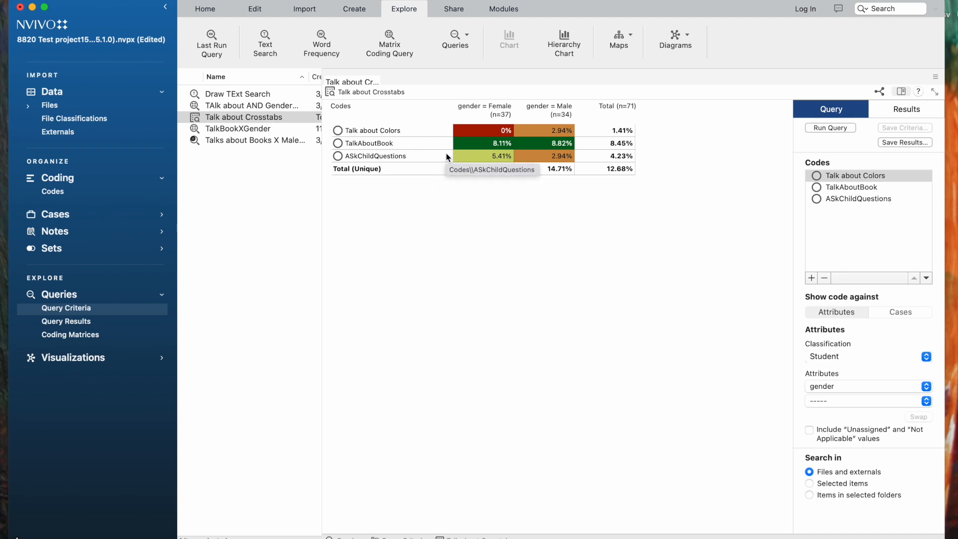
{"action": "left_click", "coordinate": [897, 142]}
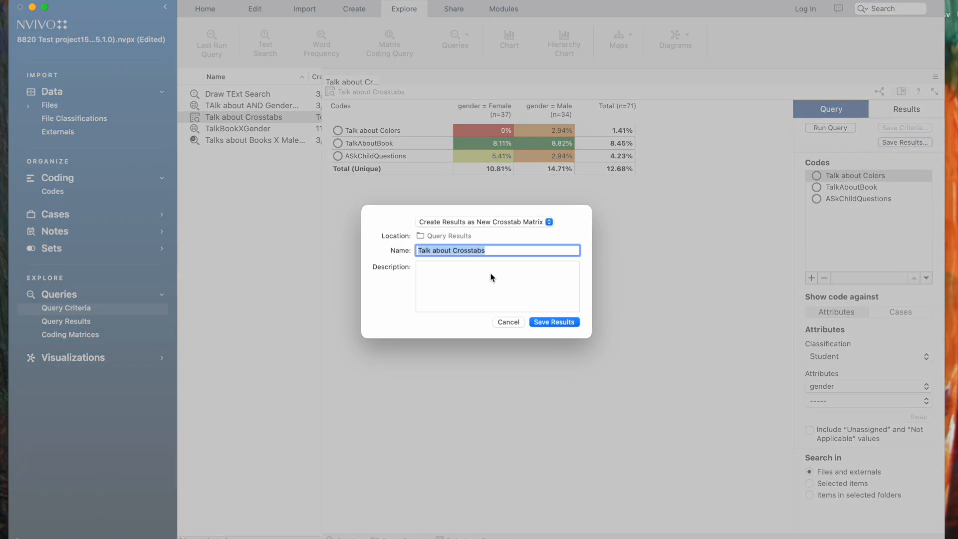
{"action": "left_click", "coordinate": [547, 323]}
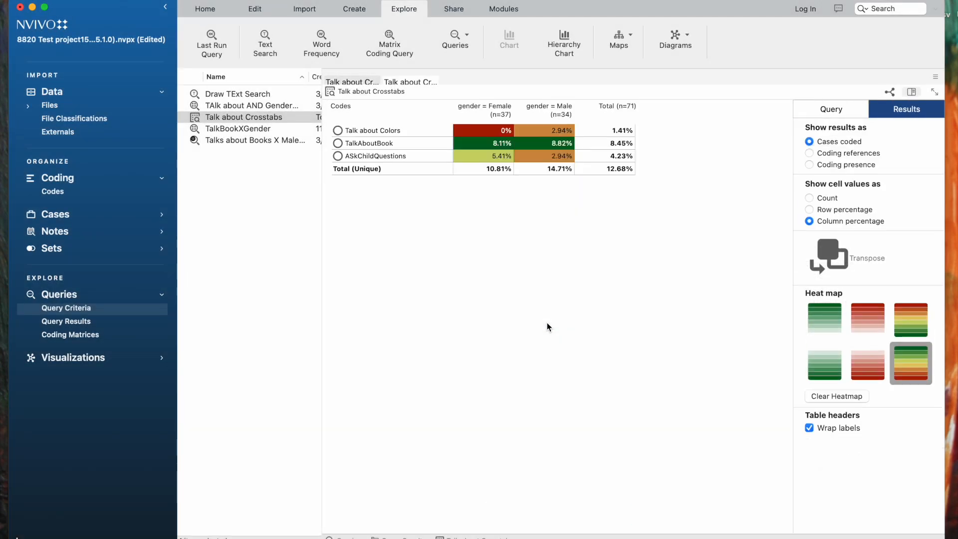
- Show the saved crosstab matrix's cell values as counts and open the coded content behind the TalkAboutBook cell for females
{"action": "left_click", "coordinate": [52, 191]}
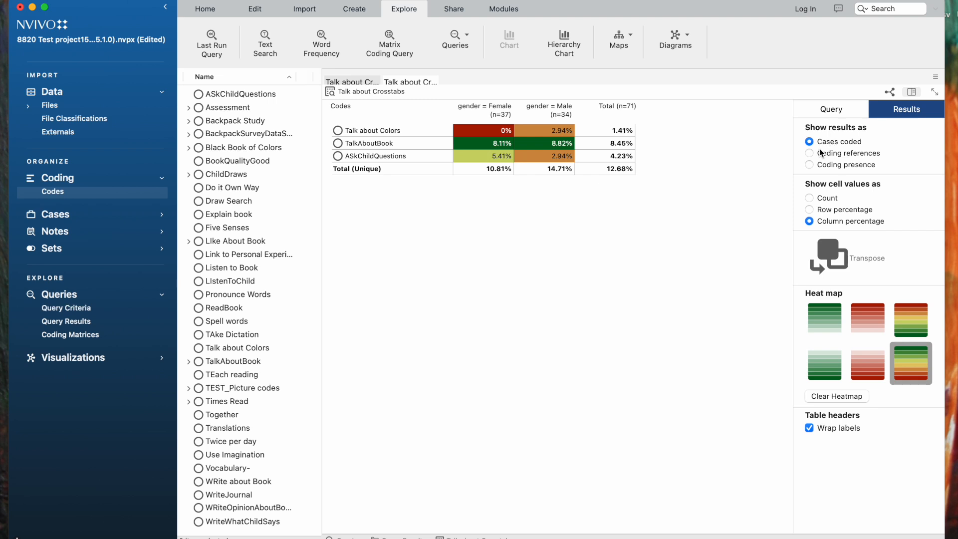
{"action": "left_click", "coordinate": [809, 198]}
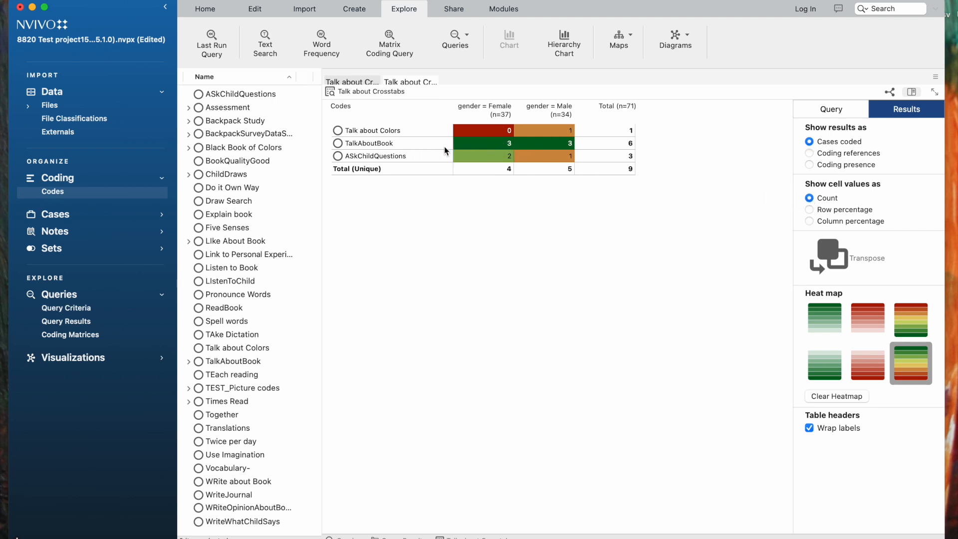
{"action": "double_click", "coordinate": [495, 147]}
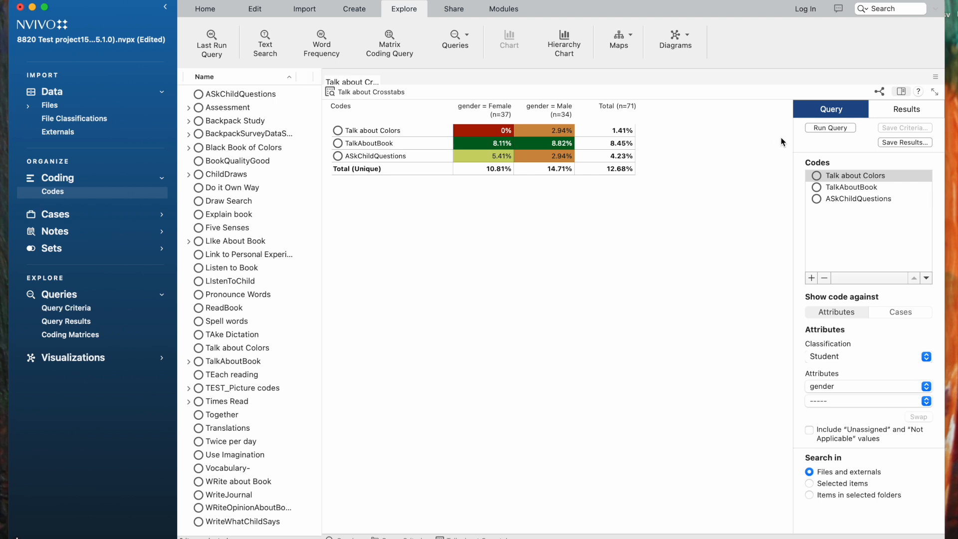
- Open the export and sharing options for the Talk about Crosstabs query
{"action": "left_click", "coordinate": [879, 92]}
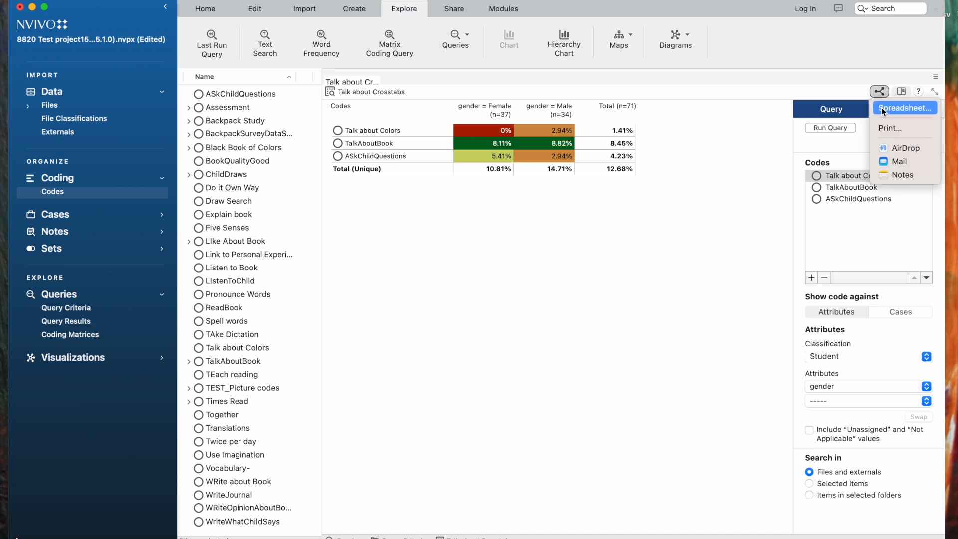